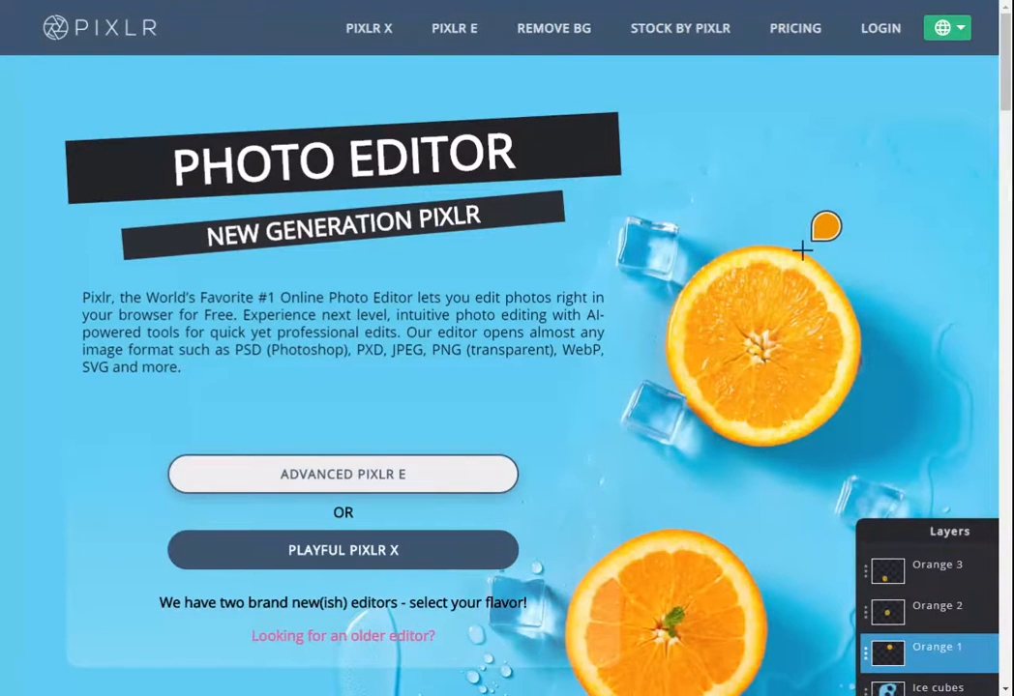
- Open the Advanced Pixlr E editor
{"action": "left_click", "coordinate": [350, 475]}
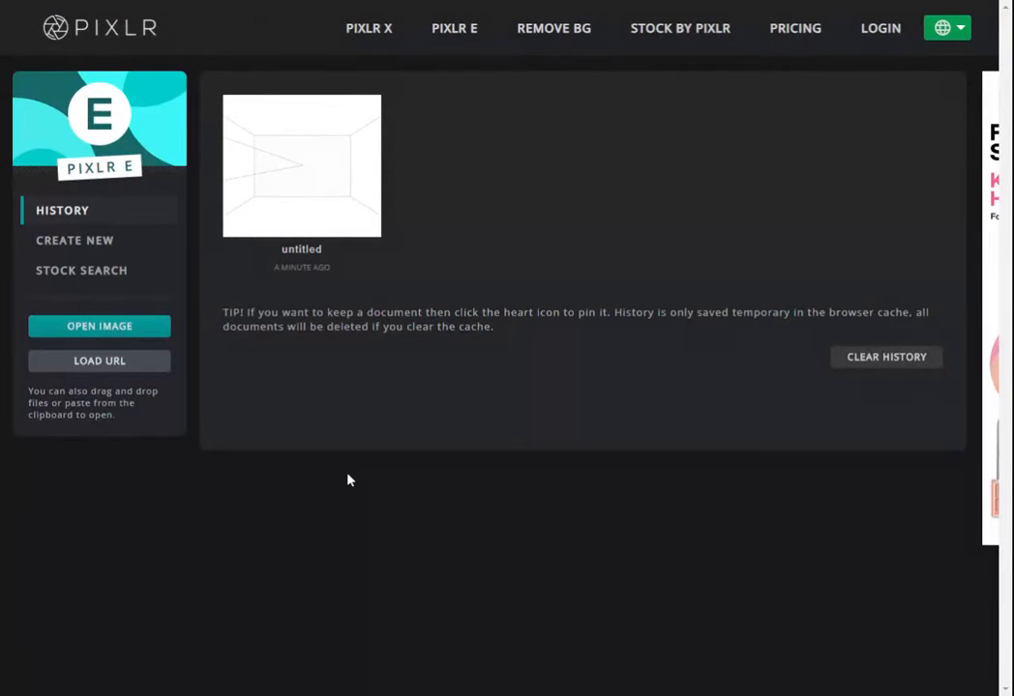
{"action": "left_click", "coordinate": [72, 246]}
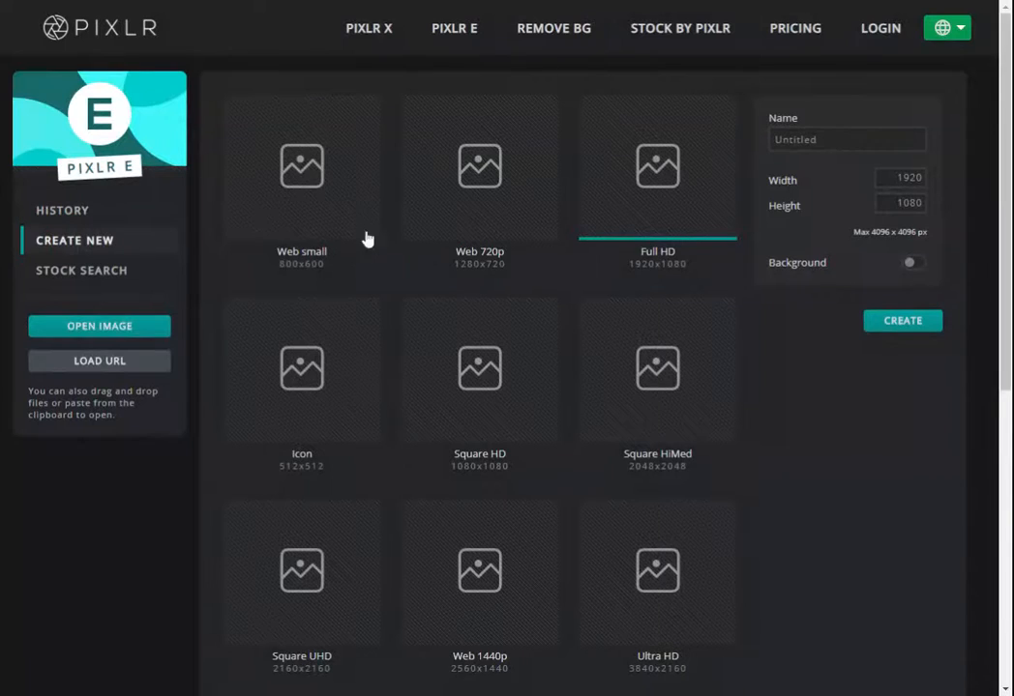
{"action": "left_click", "coordinate": [312, 181]}
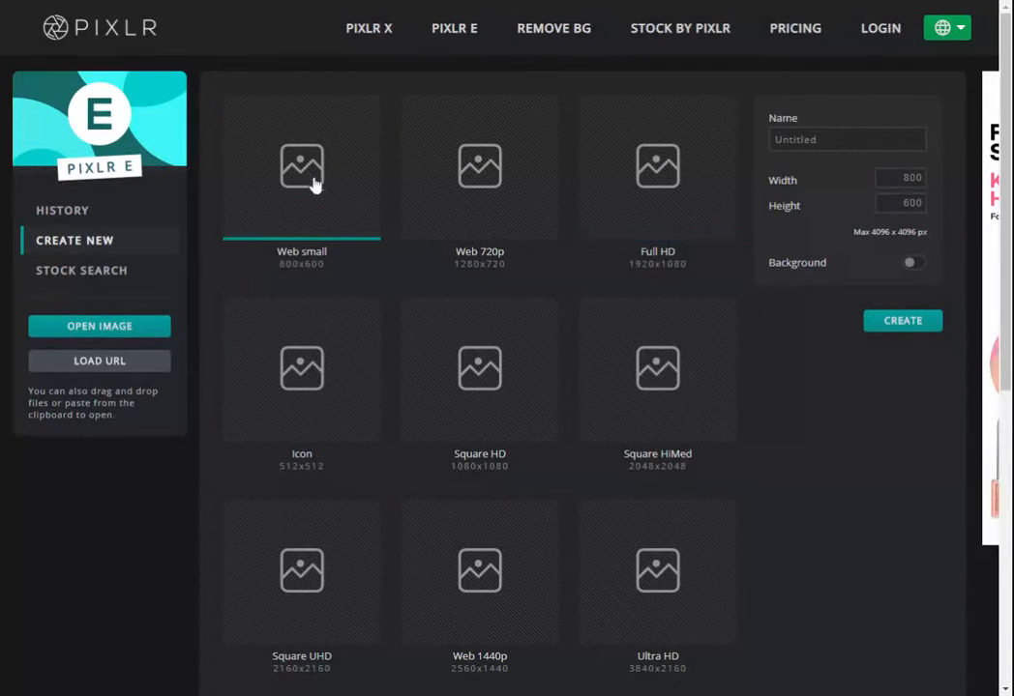
{"action": "left_click", "coordinate": [910, 264]}
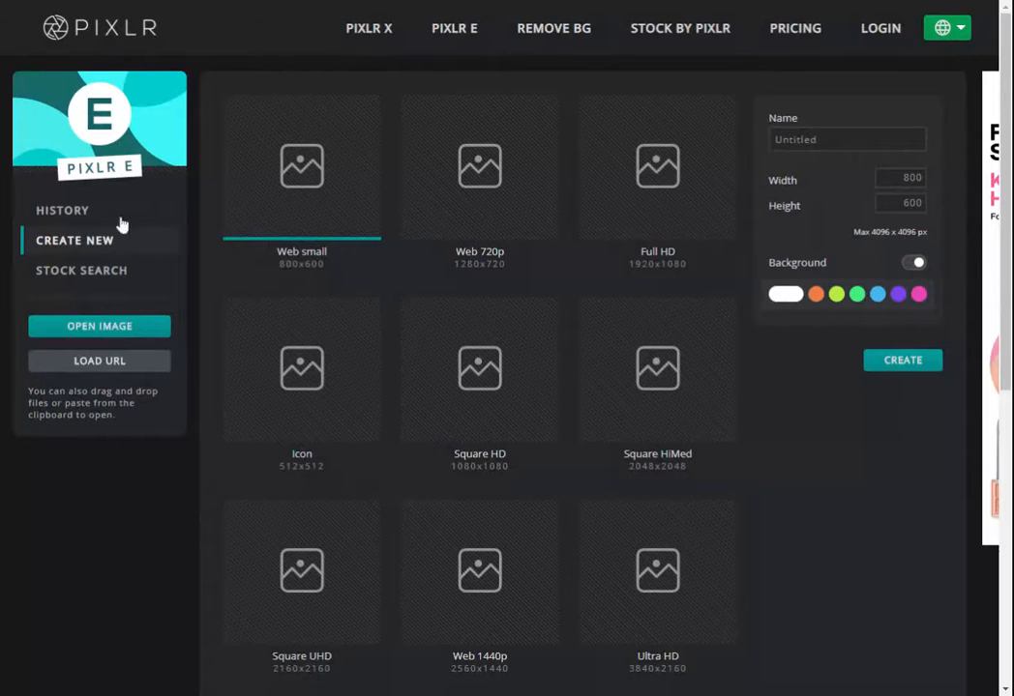
- Open the untitled room-perspective document from the history
{"action": "left_click", "coordinate": [81, 214]}
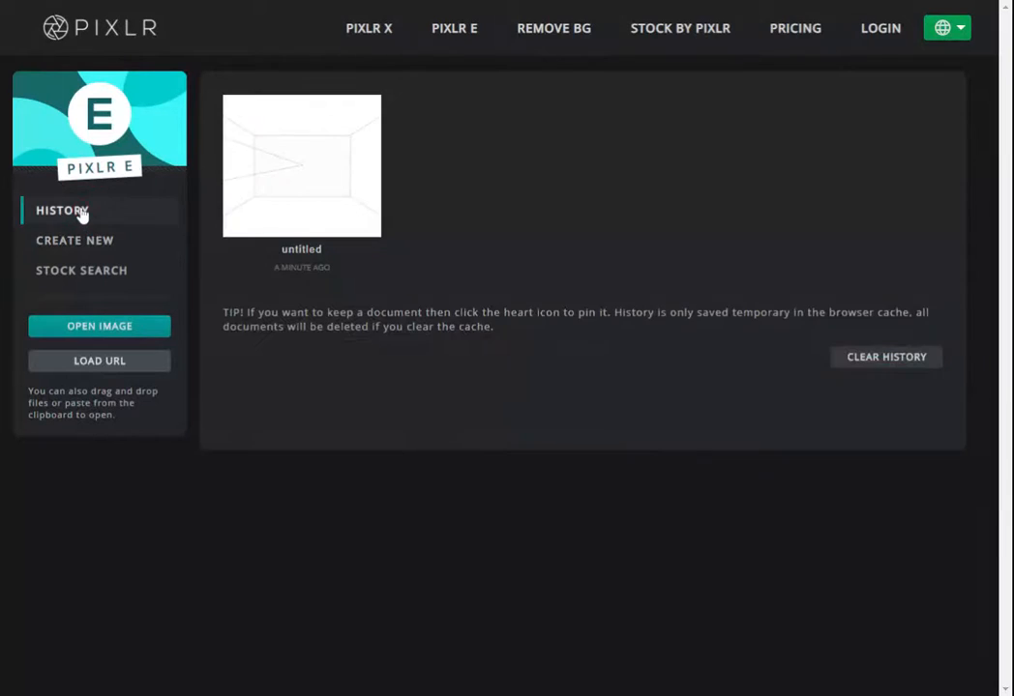
{"action": "left_click", "coordinate": [307, 199]}
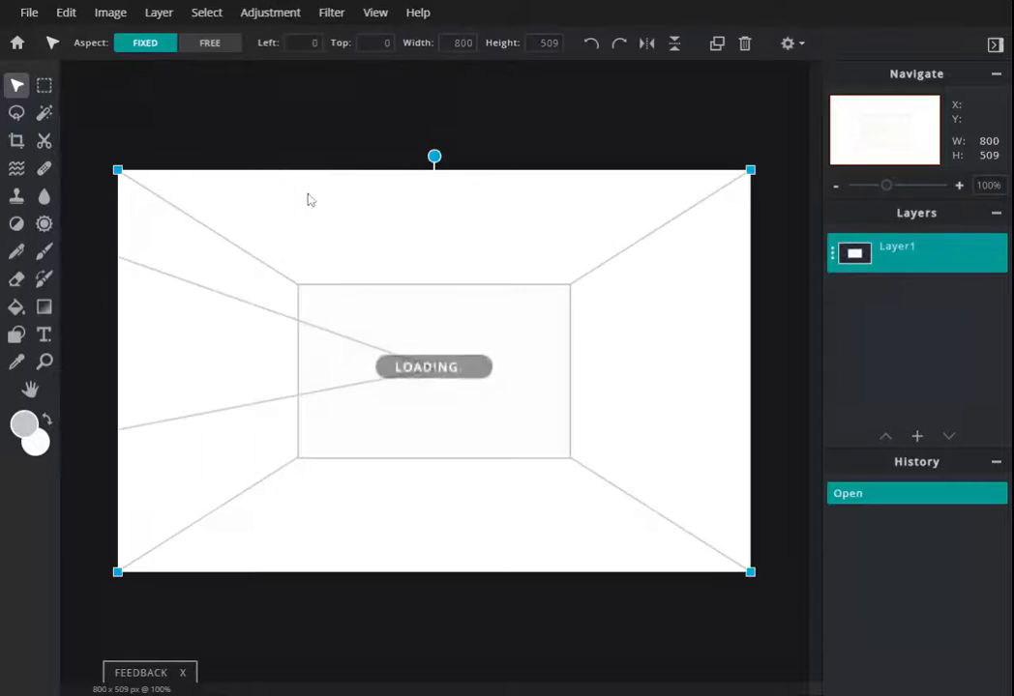
{"action": "left_click", "coordinate": [646, 625]}
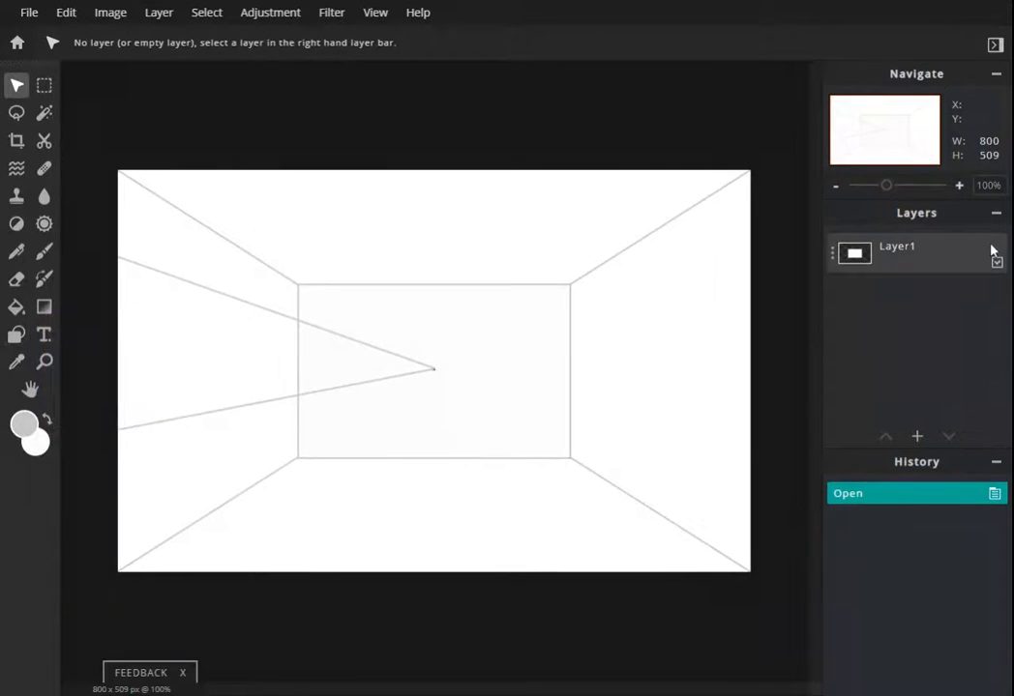
- Add a new image layer containing the Jurassic Park poster
{"action": "mouse_move", "coordinate": [885, 185]}
{"action": "left_mouse_down"}
{"action": "mouse_move", "coordinate": [905, 196]}
{"action": "mouse_move", "coordinate": [861, 194]}
{"action": "mouse_move", "coordinate": [890, 209]}
{"action": "left_mouse_up"}
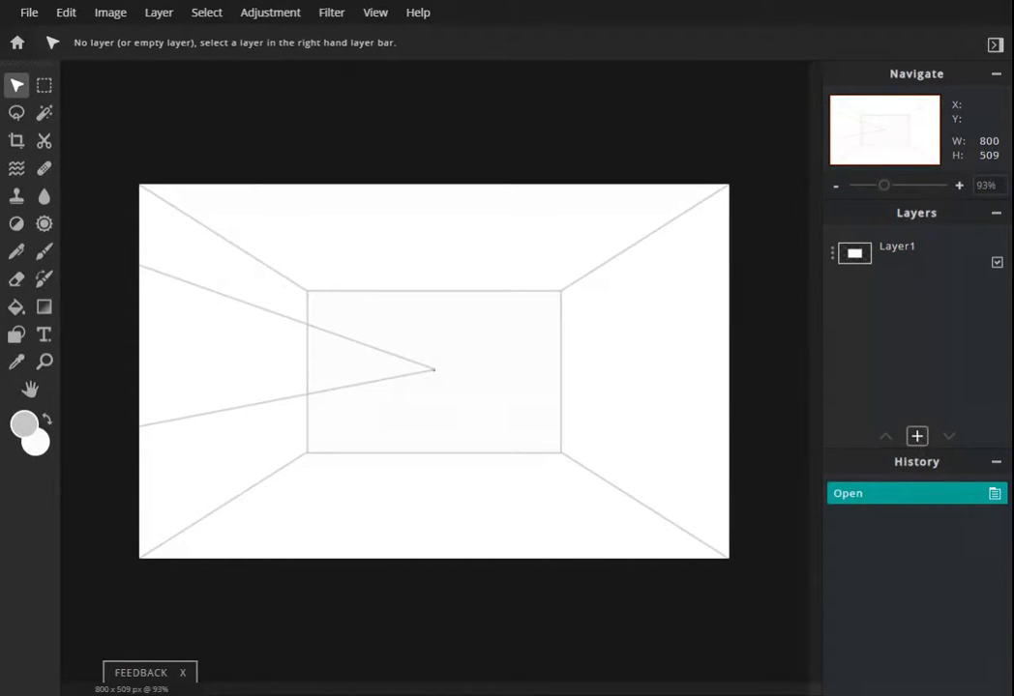
{"action": "left_click", "coordinate": [916, 437]}
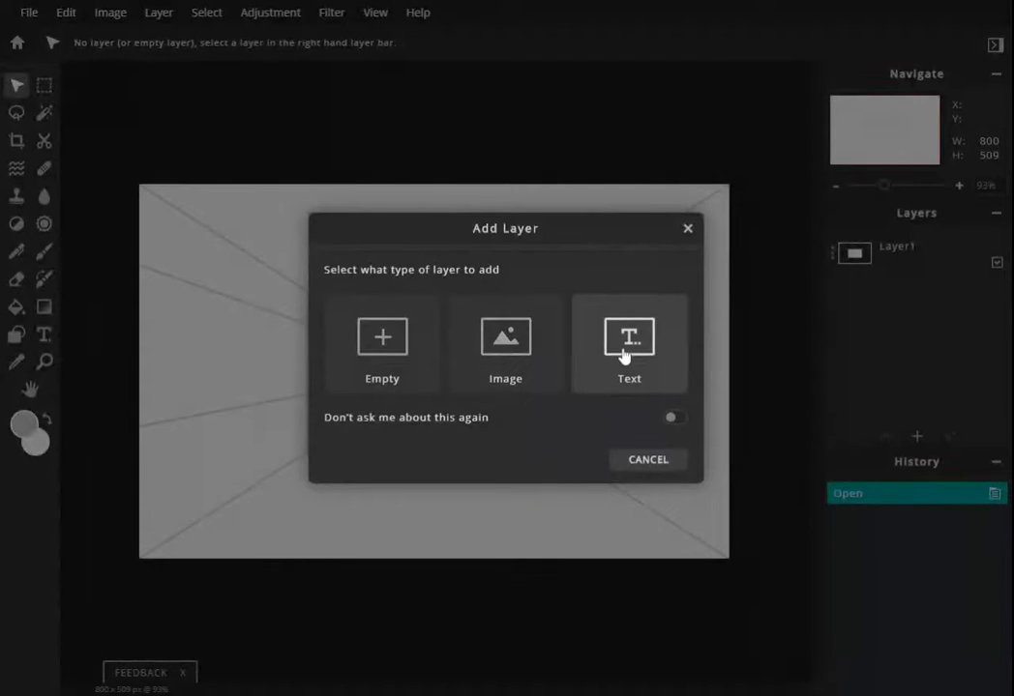
{"action": "left_click", "coordinate": [503, 342]}
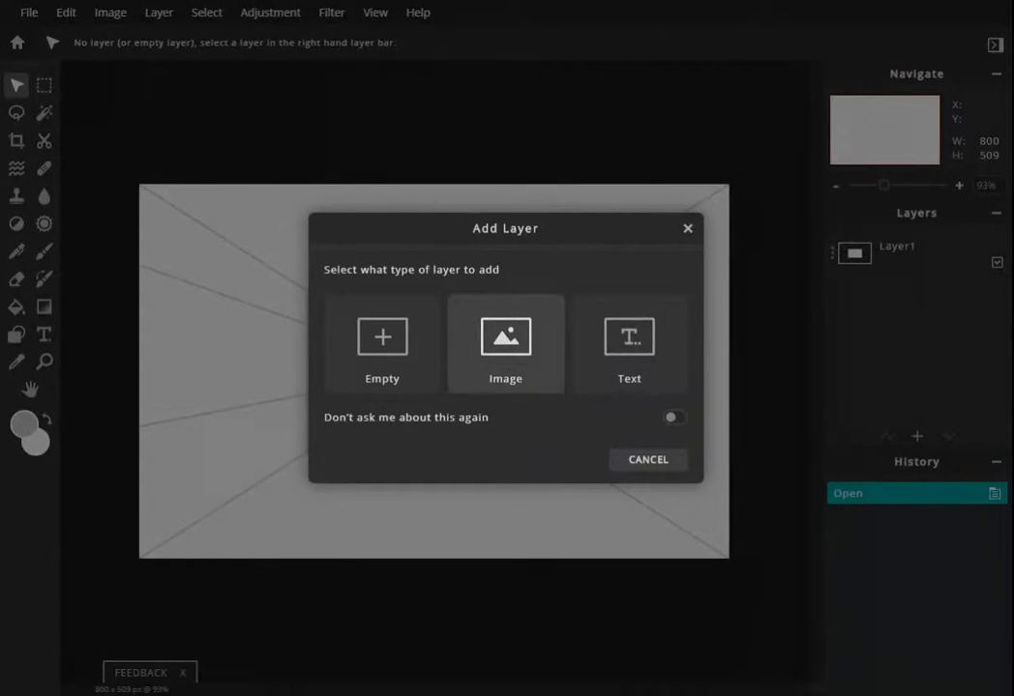
{"action": "left_click", "coordinate": [501, 341]}
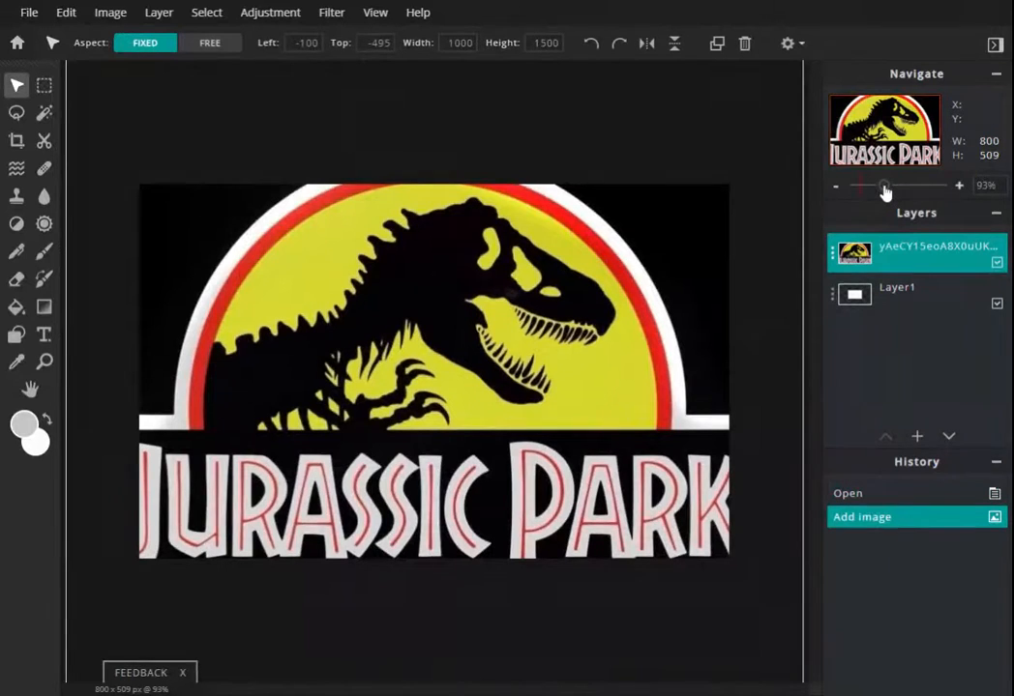
- Scale the poster image down to about 65 × 98 px inside the back wall
{"action": "left_click_drag", "start_coordinate": [883, 190], "coordinate": [870, 192]}
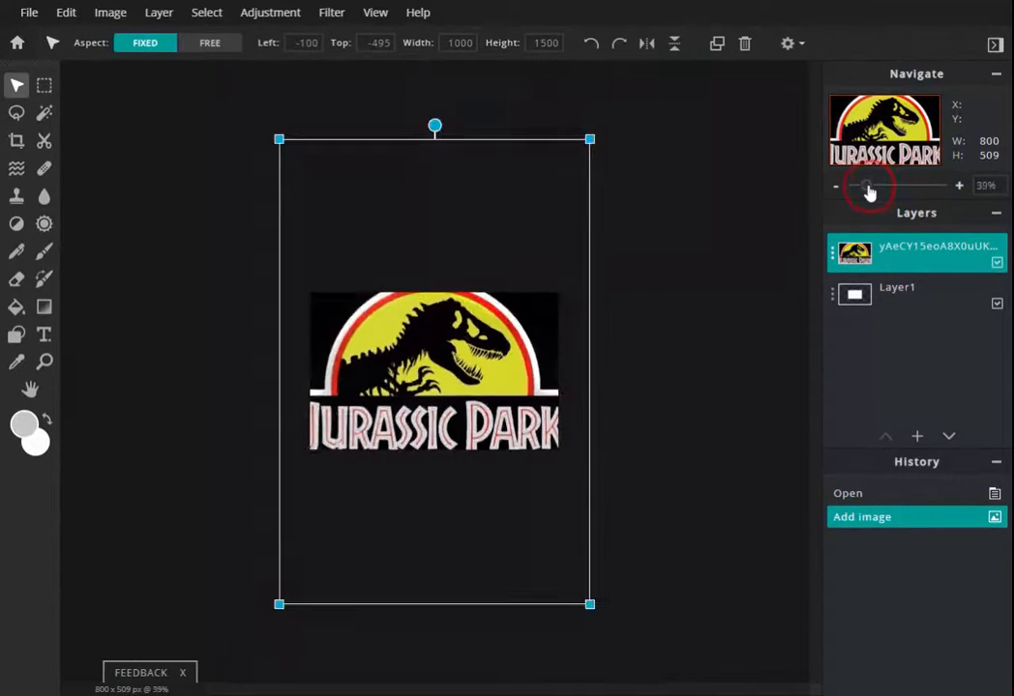
{"action": "left_click", "coordinate": [355, 284]}
{"action": "left_click", "coordinate": [445, 426]}
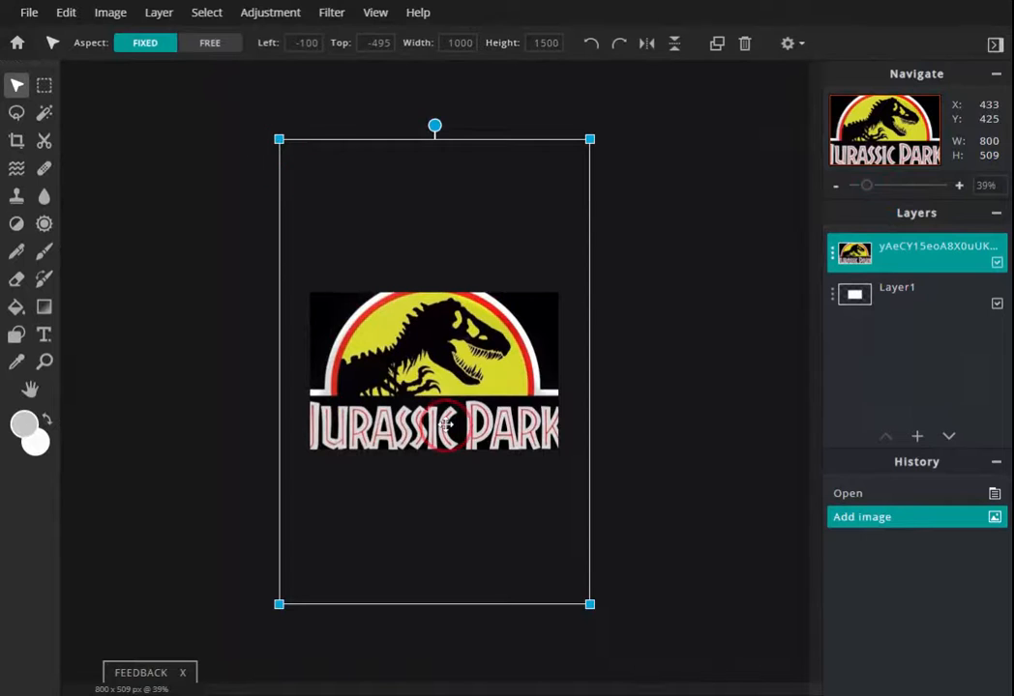
{"action": "left_click_drag", "start_coordinate": [590, 605], "coordinate": [372, 277]}
{"action": "left_click_drag", "start_coordinate": [275, 141], "coordinate": [404, 368]}
{"action": "left_click_drag", "start_coordinate": [865, 188], "coordinate": [894, 202]}
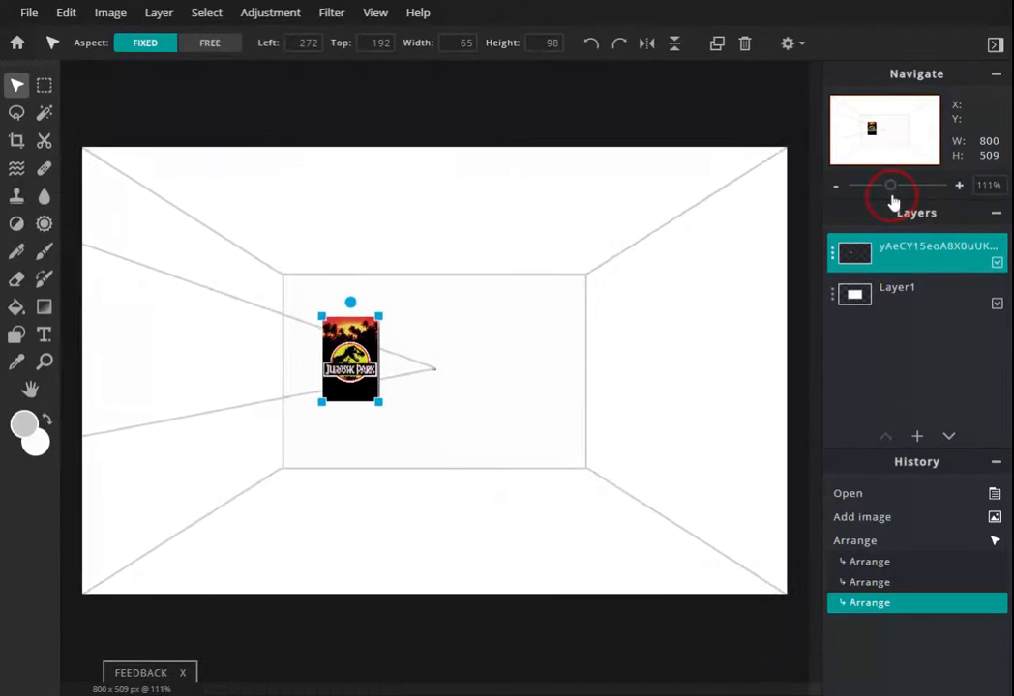
- Reposition the poster to the right part of the back wall at about 64 × 96 px
{"action": "left_click", "coordinate": [363, 359]}
{"action": "left_click_drag", "start_coordinate": [355, 344], "coordinate": [316, 339]}
{"action": "left_click_drag", "start_coordinate": [343, 395], "coordinate": [339, 399]}
{"action": "left_click_drag", "start_coordinate": [311, 360], "coordinate": [495, 371]}
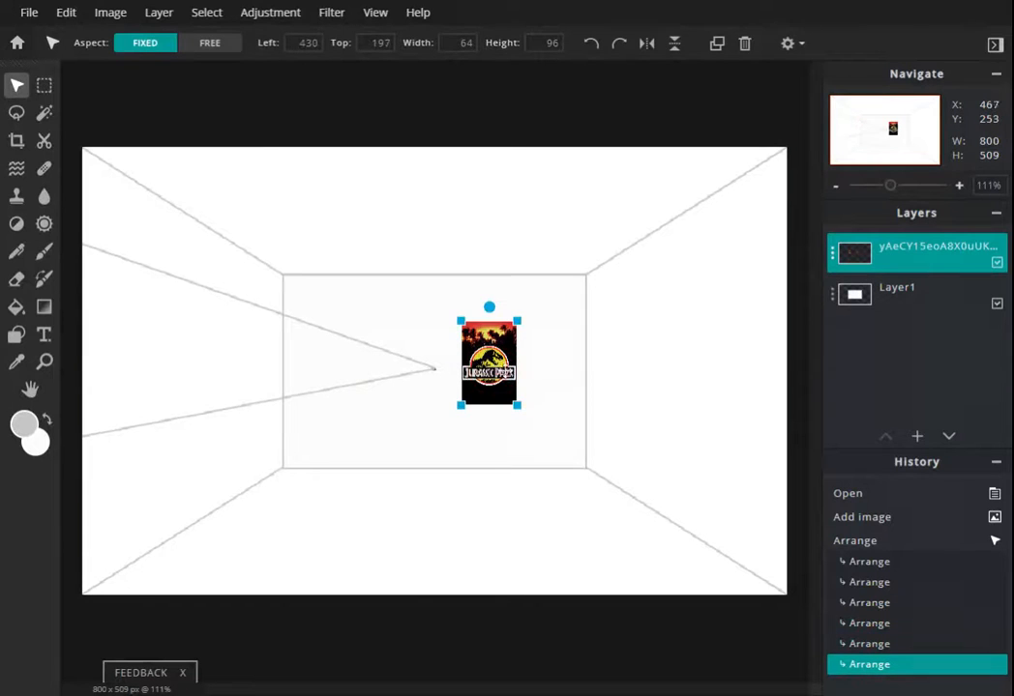
- Rename the image layer as poster and close the layer settings
{"action": "double_click", "coordinate": [919, 248]}
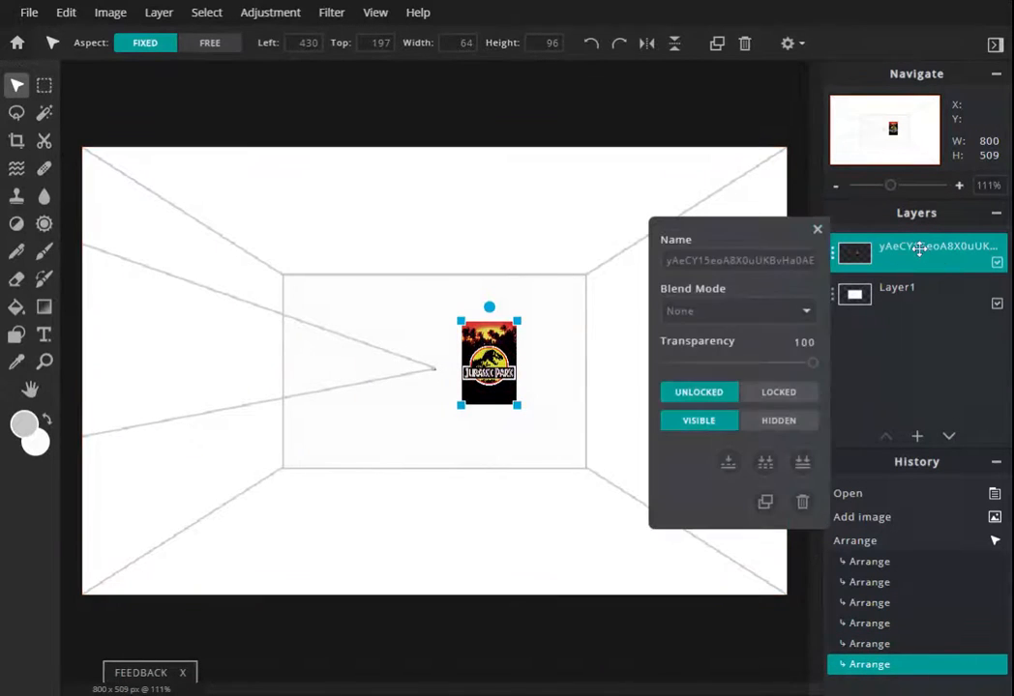
{"action": "left_click", "coordinate": [685, 259]}
{"action": "double_click", "coordinate": [685, 260]}
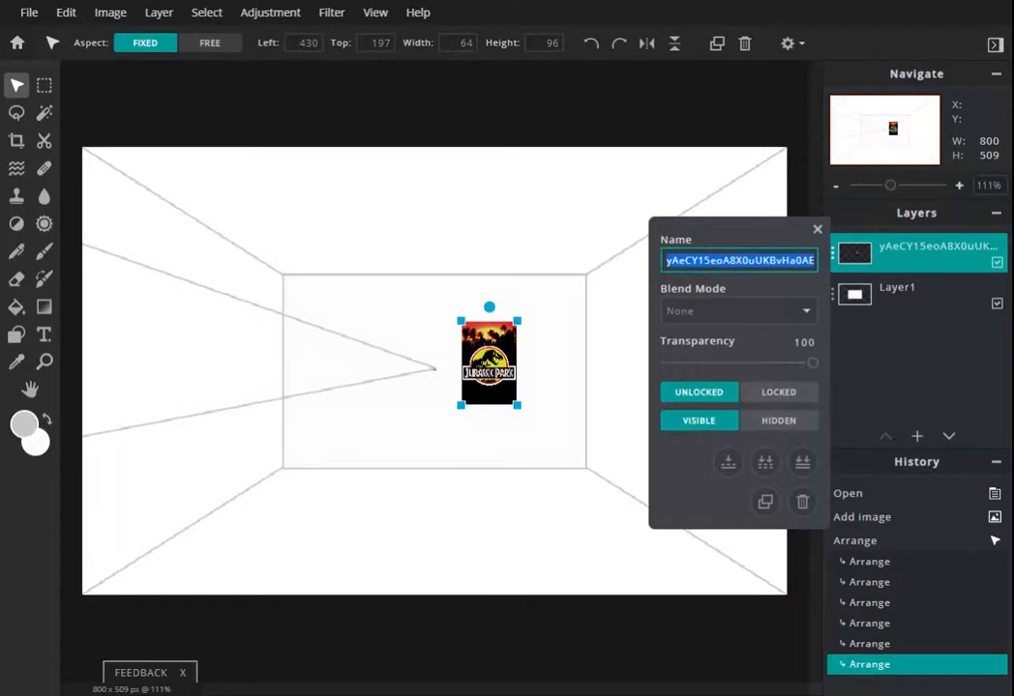
{"action": "type", "text": "poster"}
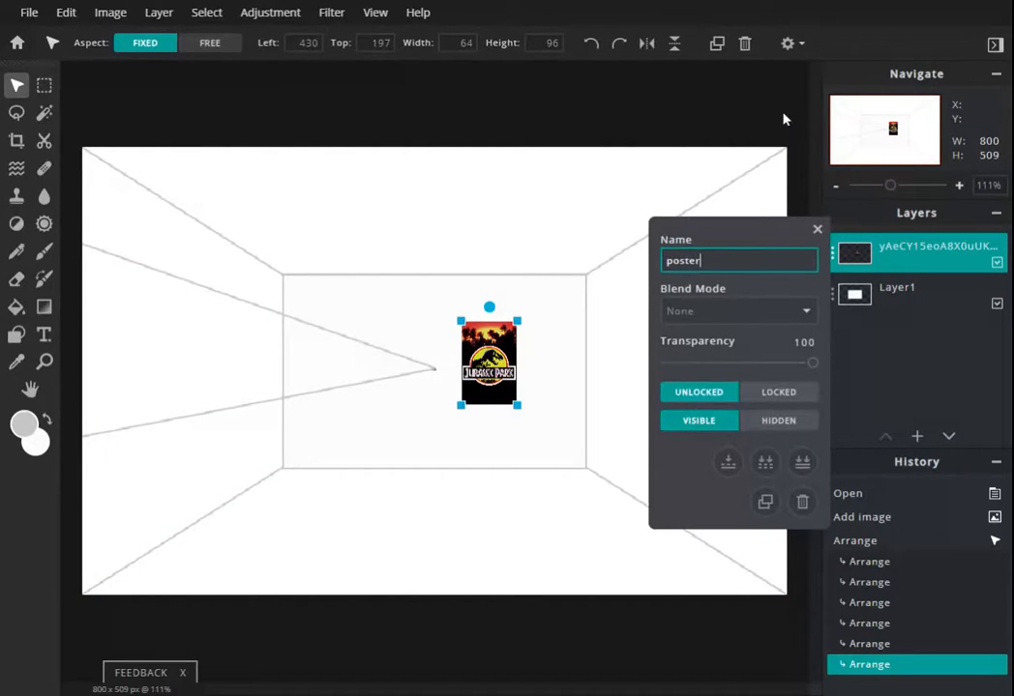
{"action": "key", "text": "Return"}
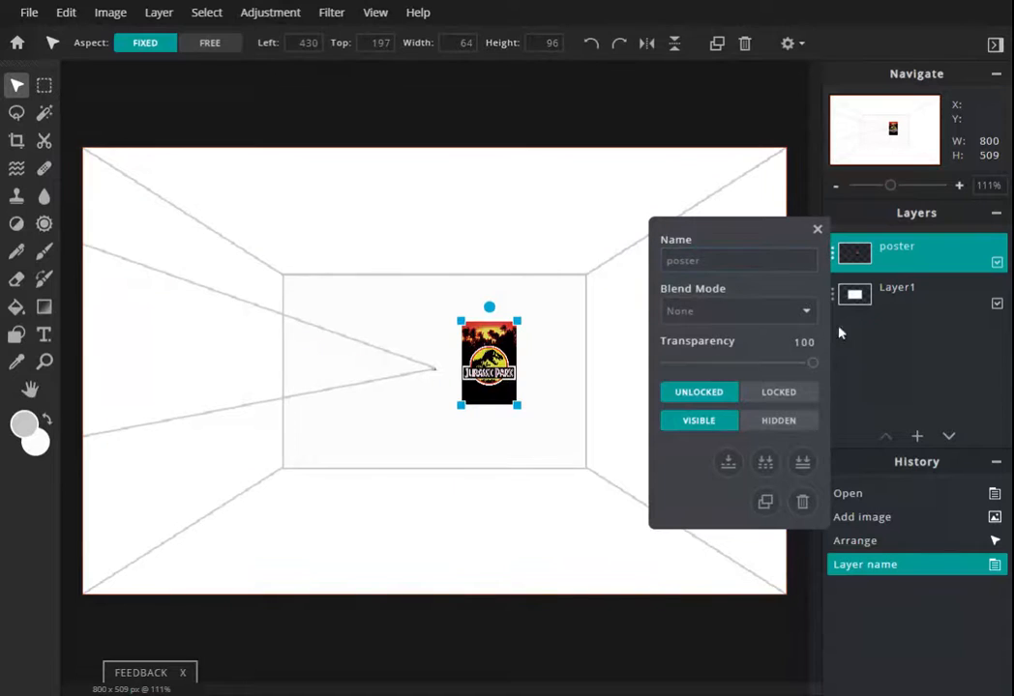
{"action": "left_click", "coordinate": [817, 229]}
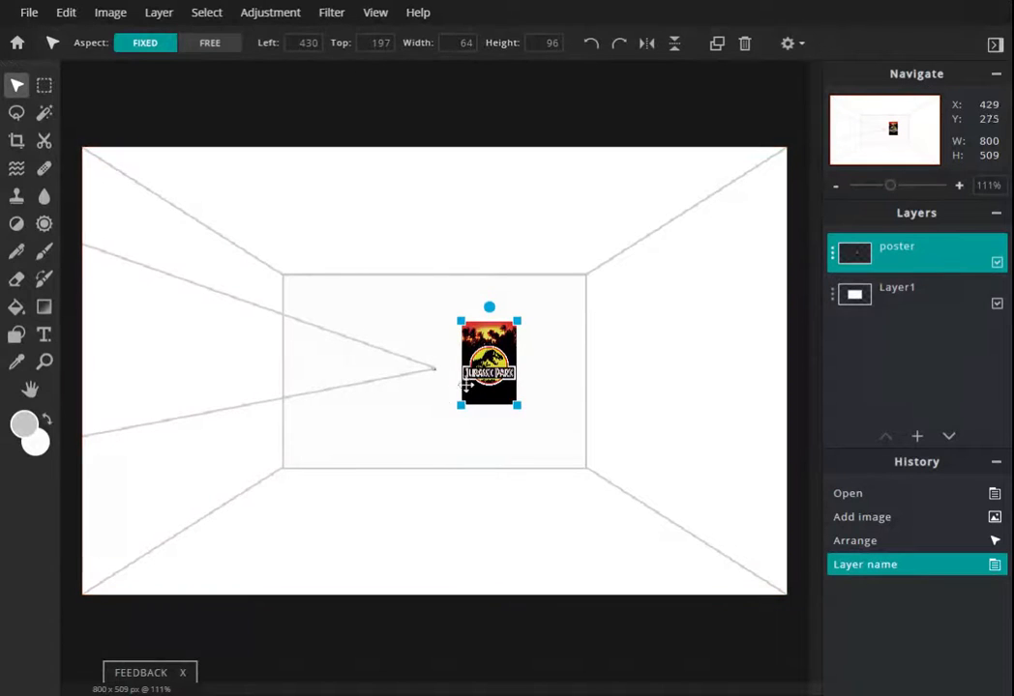
- Move the poster onto the left wall and enlarge it to about 120 × 180 px
{"action": "left_click_drag", "start_coordinate": [485, 360], "coordinate": [309, 354]}
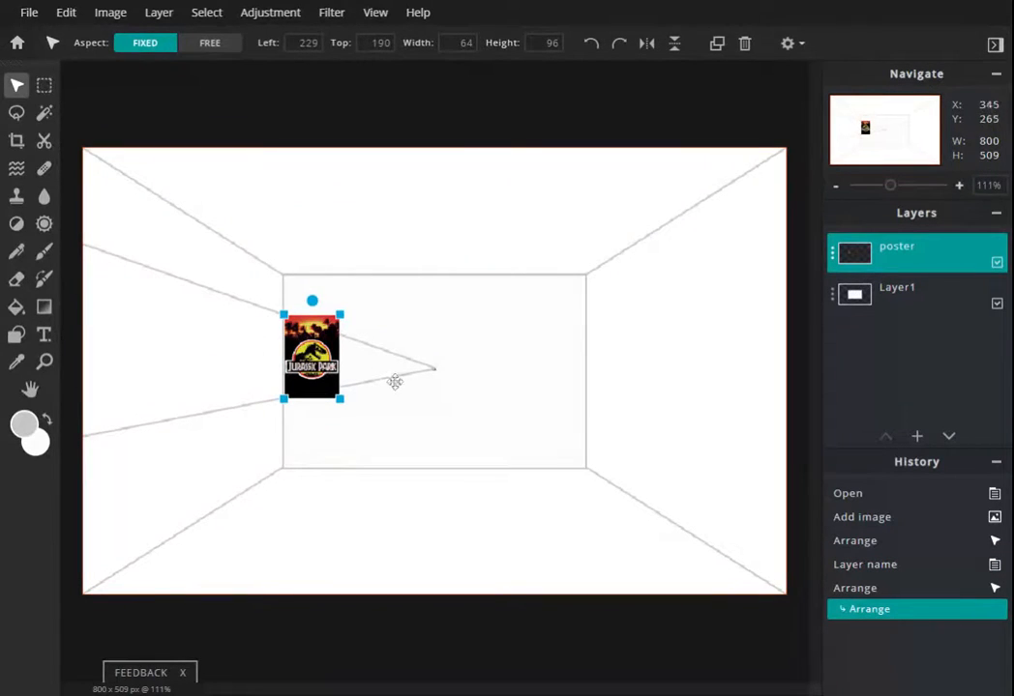
{"action": "left_click", "coordinate": [450, 397]}
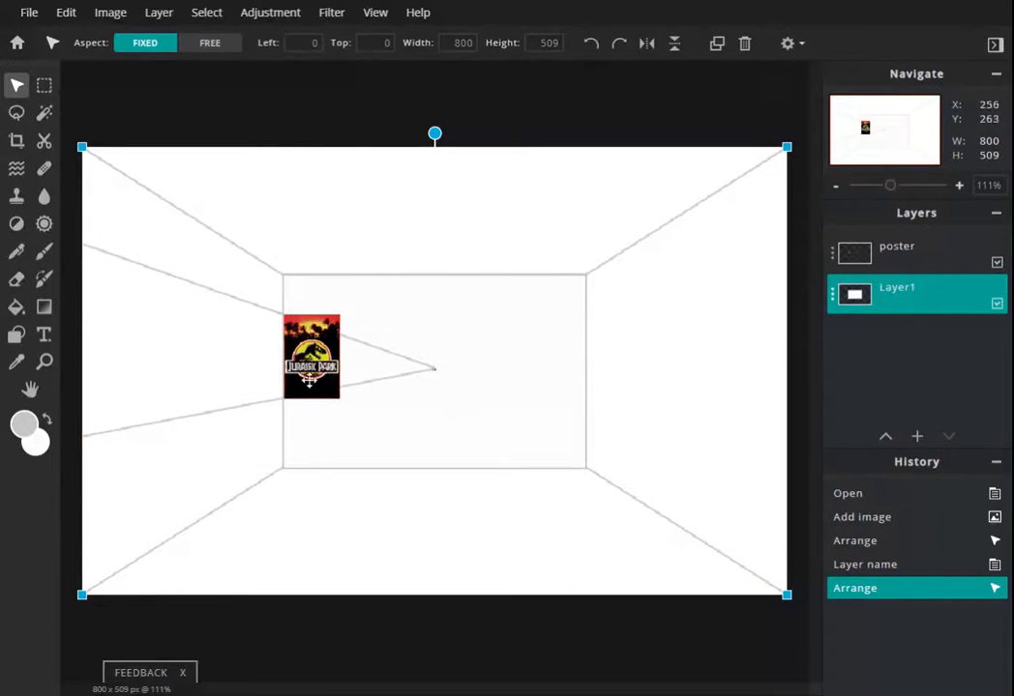
{"action": "left_click_drag", "start_coordinate": [313, 353], "coordinate": [179, 349]}
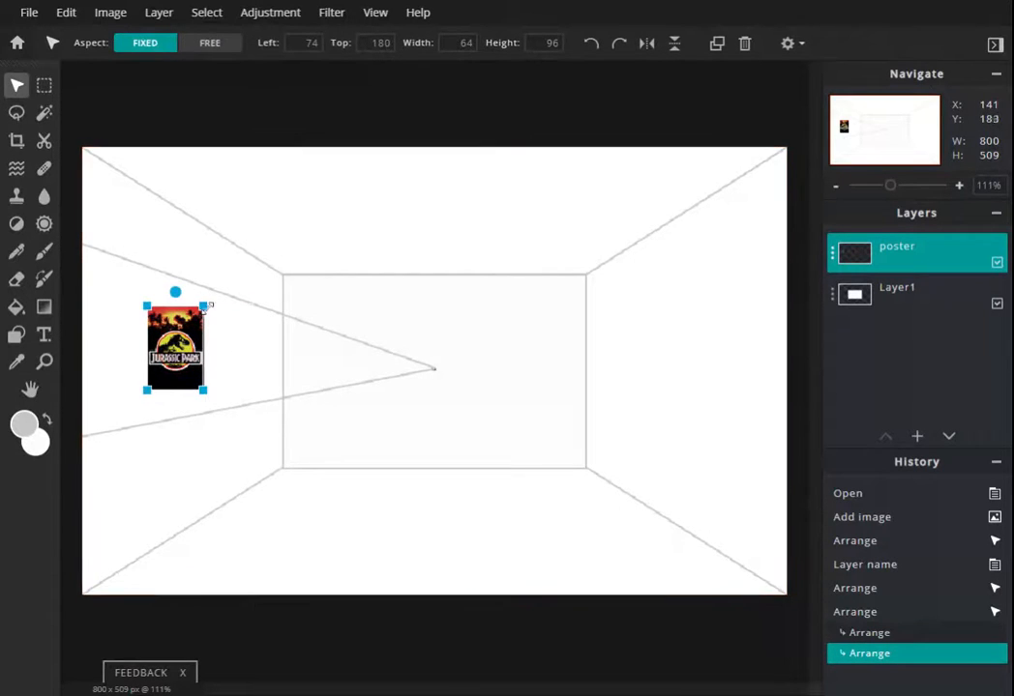
{"action": "left_click_drag", "start_coordinate": [207, 304], "coordinate": [228, 293]}
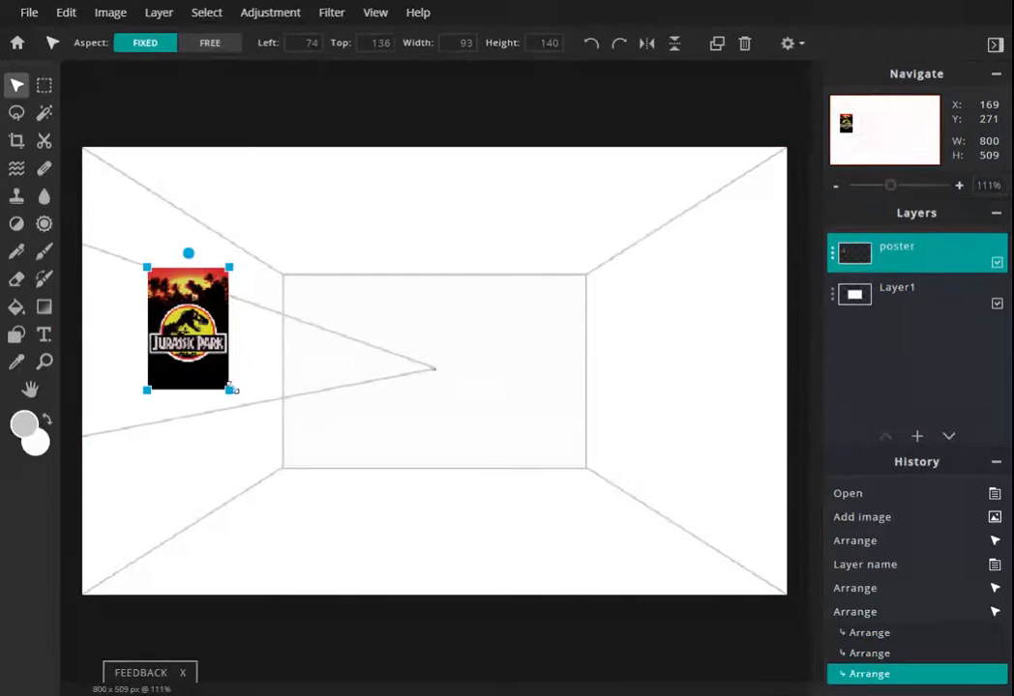
{"action": "left_click_drag", "start_coordinate": [229, 390], "coordinate": [252, 426]}
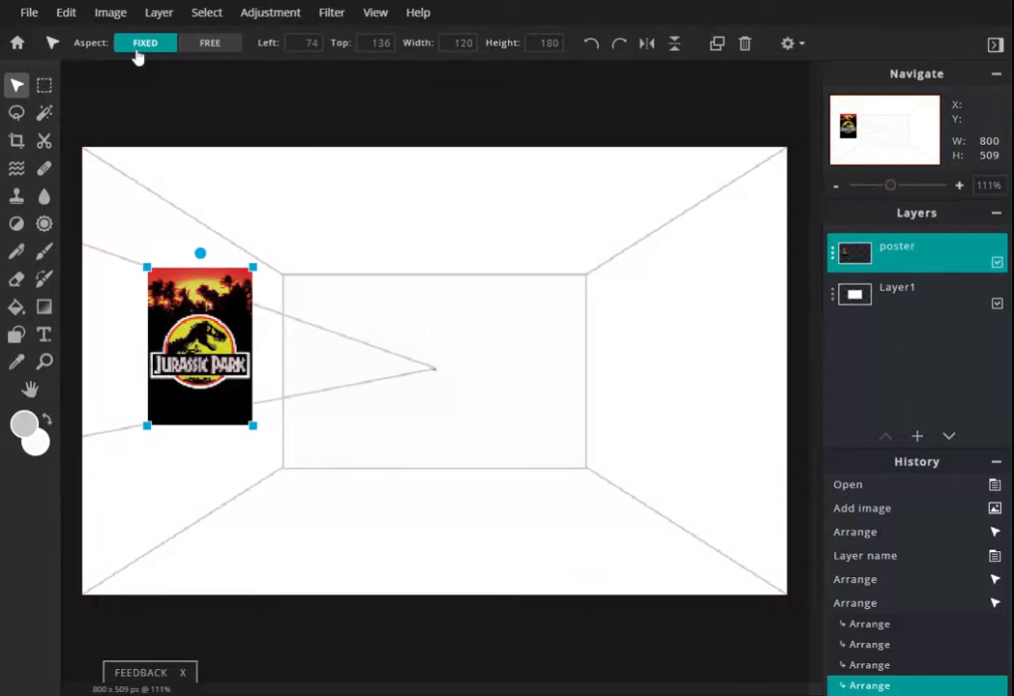
- Free distort the poster so its right edge follows the left wall's perspective lines, and apply it
{"action": "left_click", "coordinate": [31, 18]}
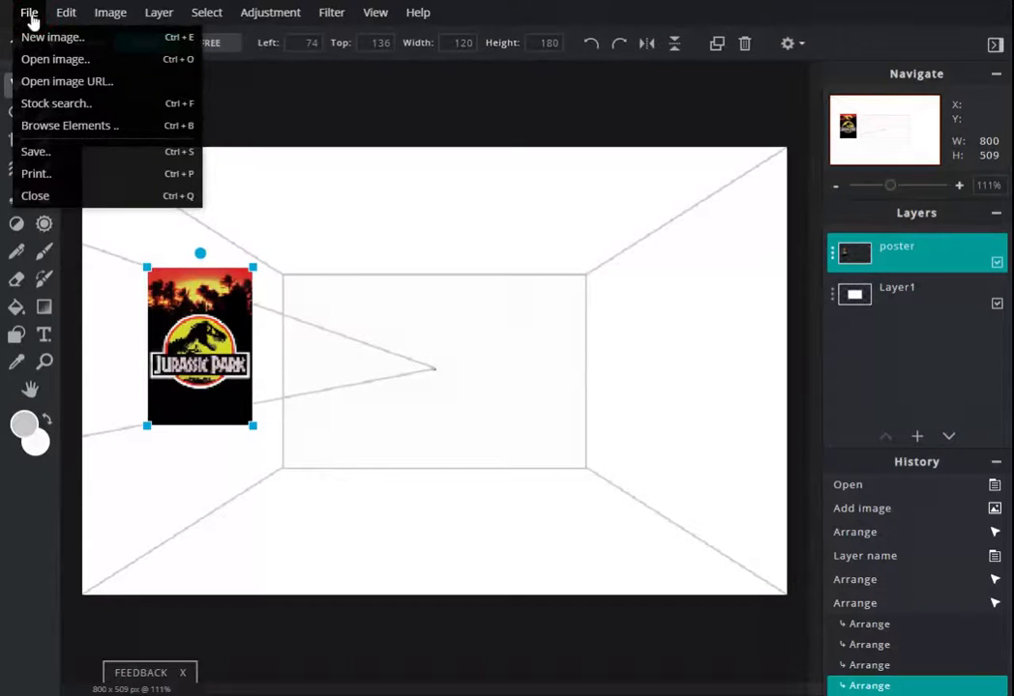
{"action": "left_click", "coordinate": [60, 14]}
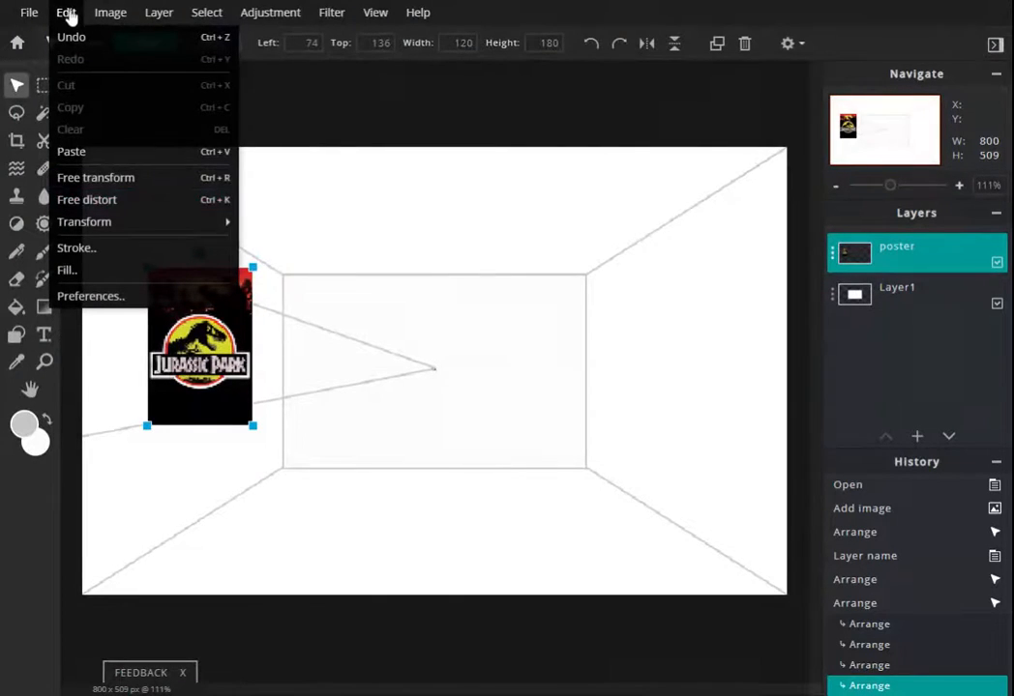
{"action": "left_click", "coordinate": [99, 203]}
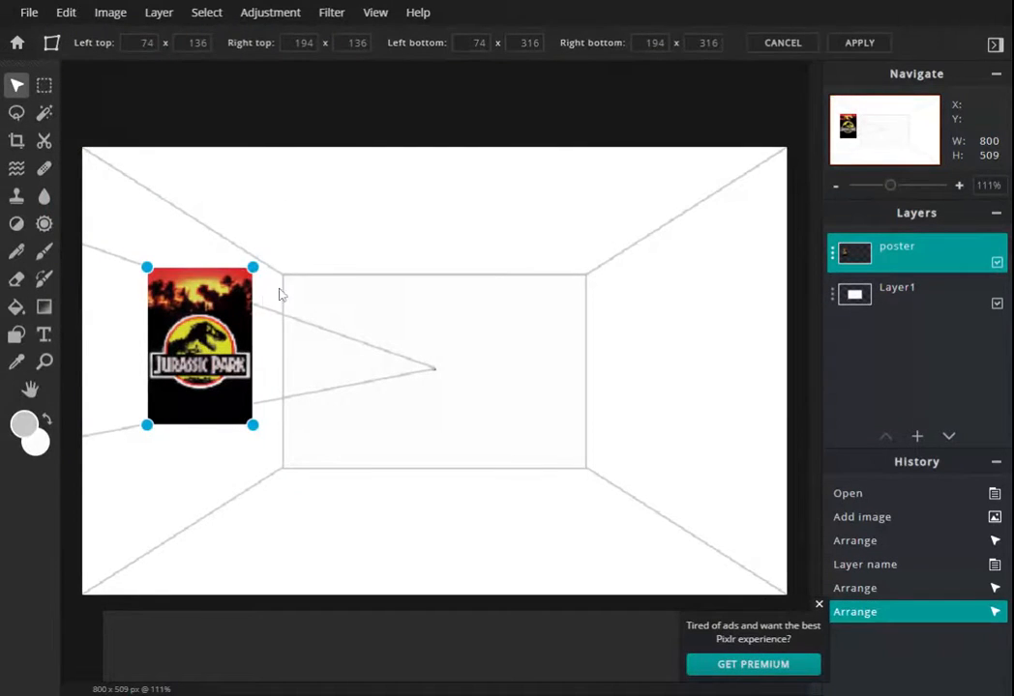
{"action": "left_click_drag", "start_coordinate": [258, 278], "coordinate": [252, 304]}
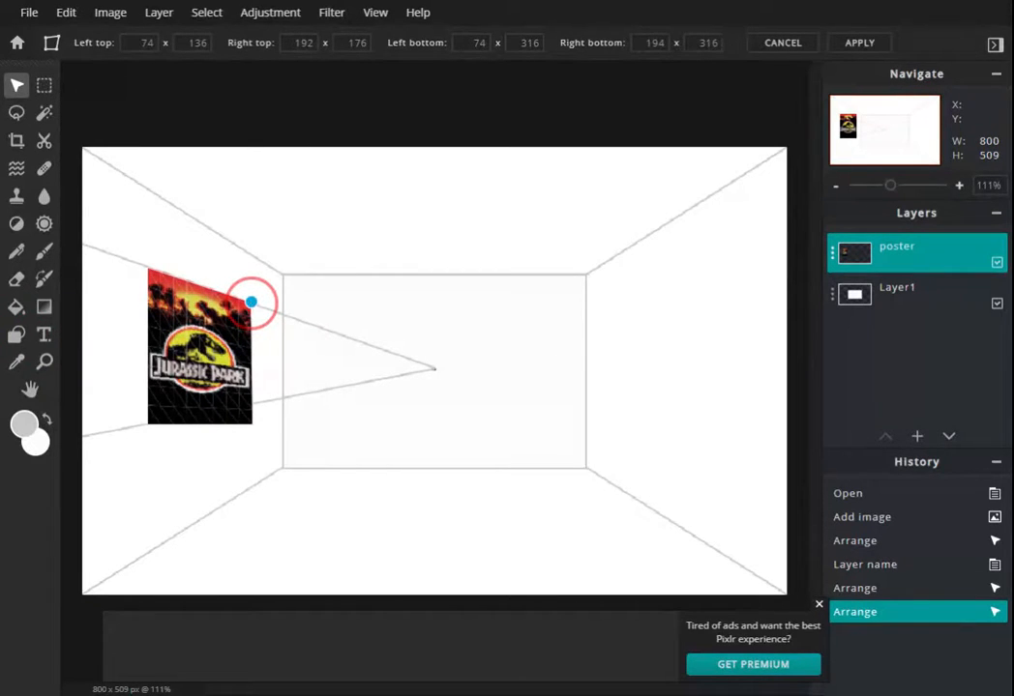
{"action": "left_click_drag", "start_coordinate": [251, 303], "coordinate": [252, 304]}
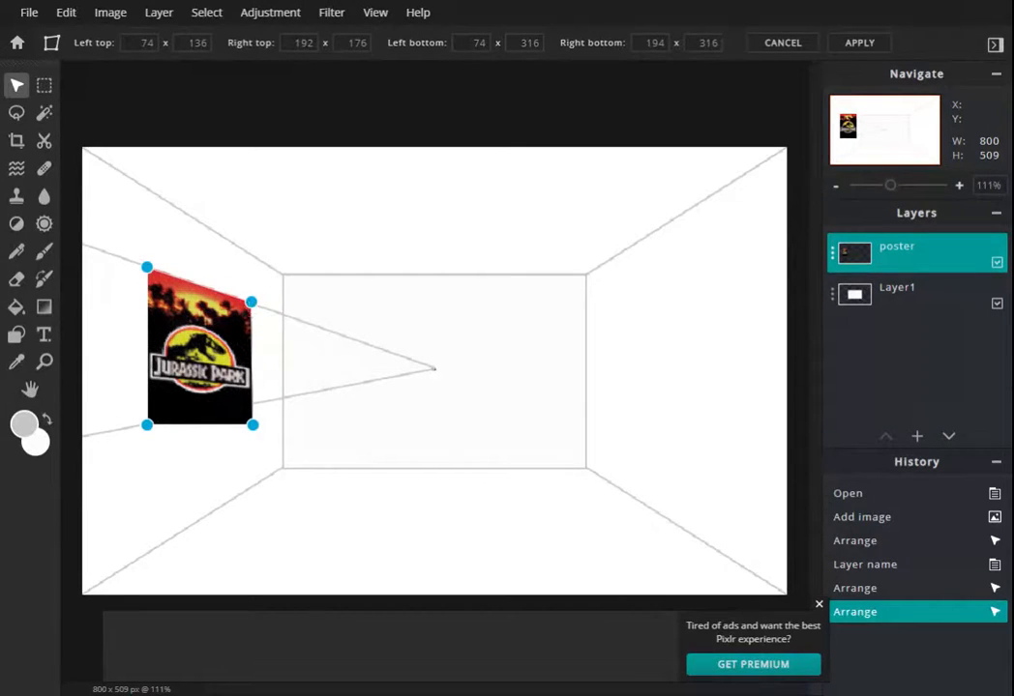
{"action": "left_click_drag", "start_coordinate": [250, 302], "coordinate": [227, 295]}
{"action": "left_click_drag", "start_coordinate": [253, 424], "coordinate": [228, 410]}
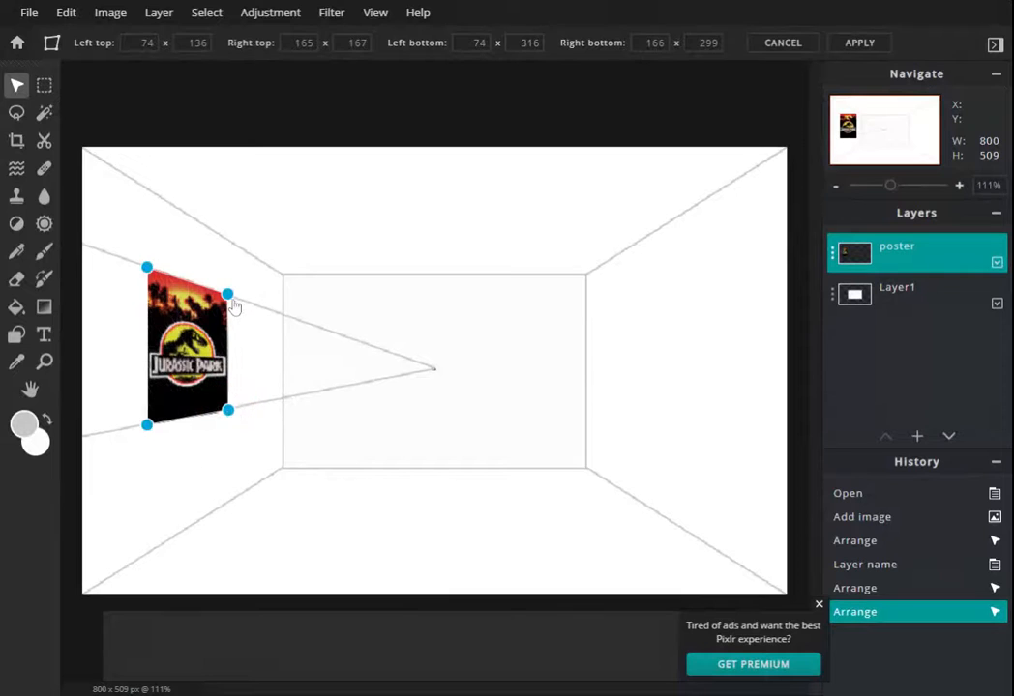
{"action": "left_click_drag", "start_coordinate": [228, 295], "coordinate": [223, 291]}
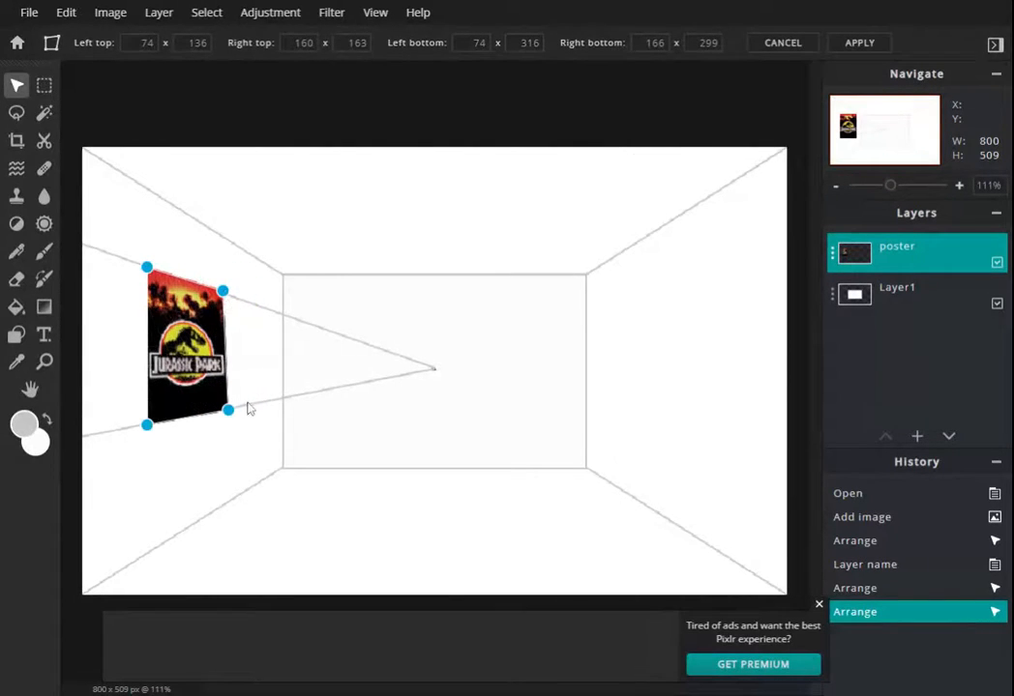
{"action": "left_click_drag", "start_coordinate": [226, 410], "coordinate": [224, 436]}
{"action": "left_click", "coordinate": [221, 455]}
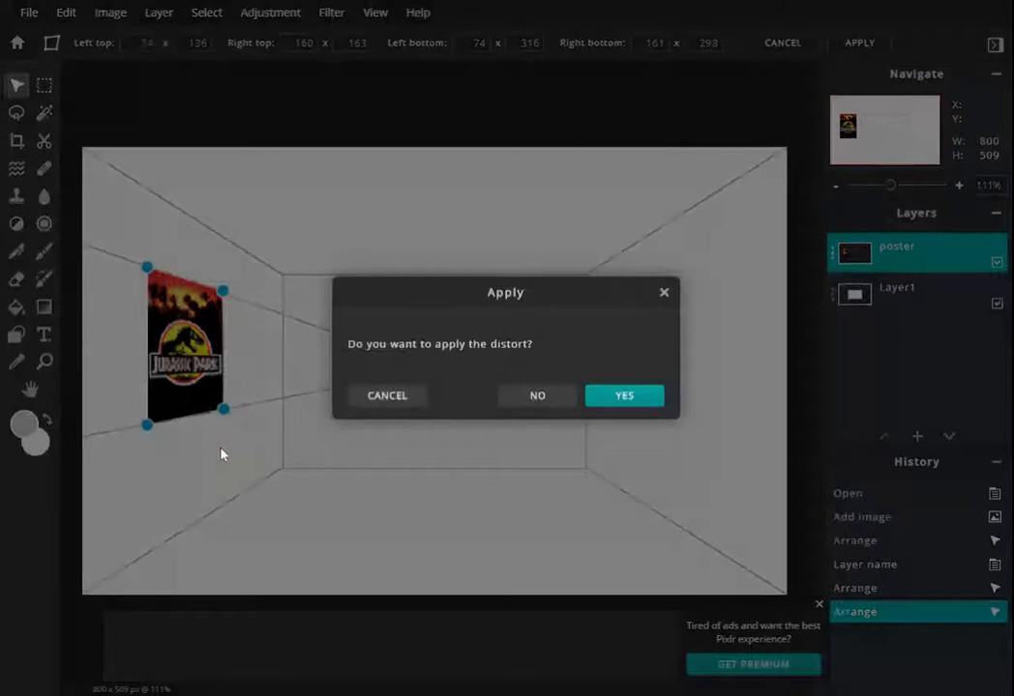
{"action": "left_click", "coordinate": [626, 404]}
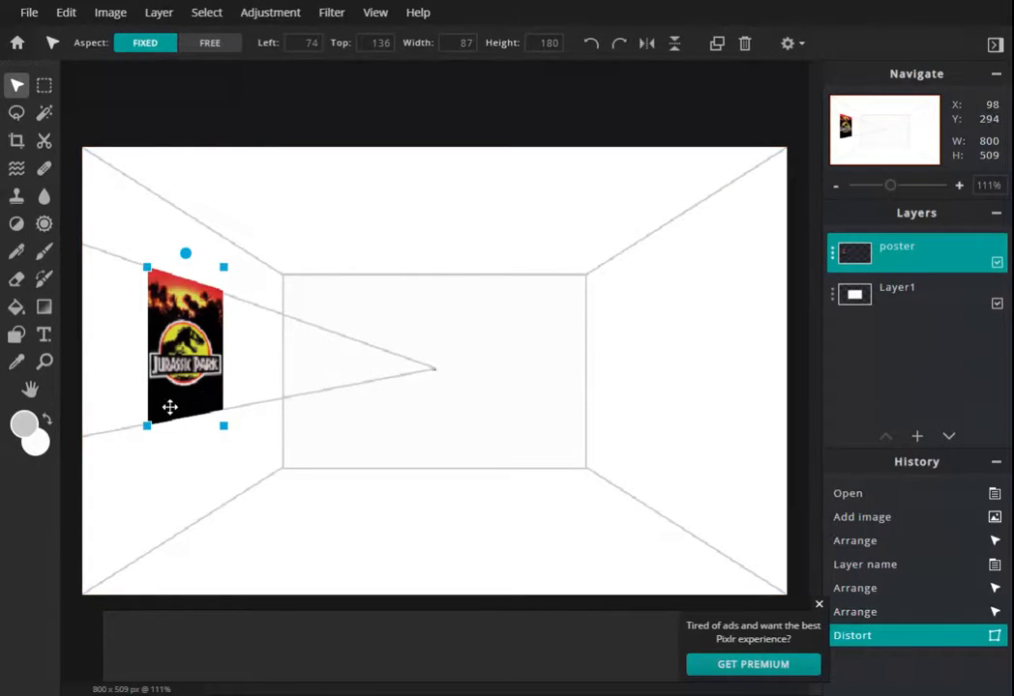
{"action": "left_click_drag", "start_coordinate": [891, 187], "coordinate": [898, 188]}
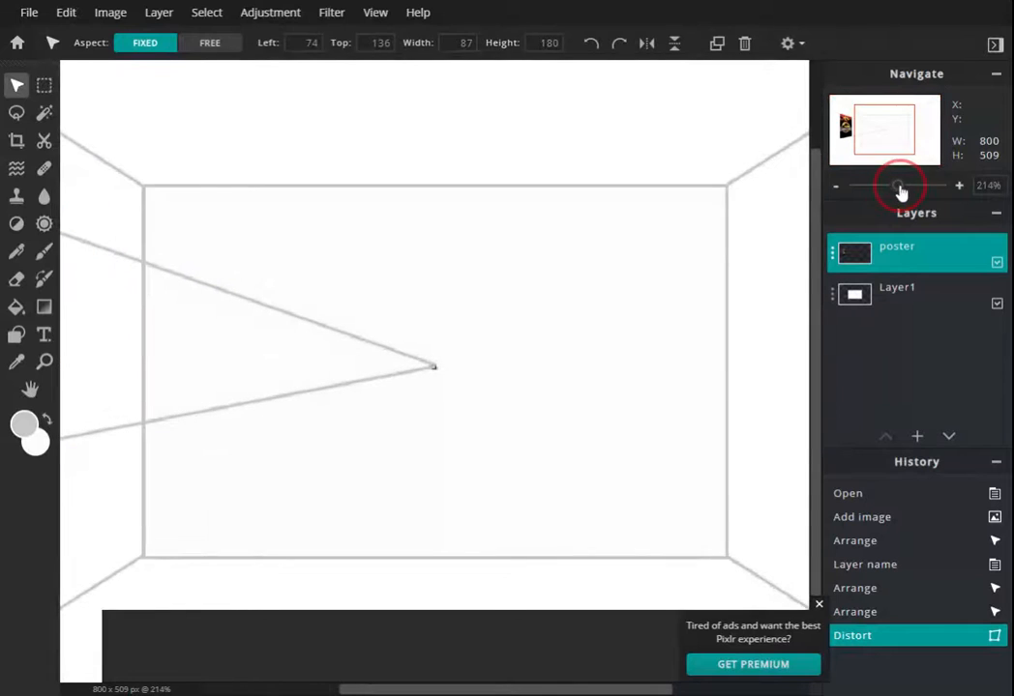
- Crop the canvas to a region of about 199 × 241 px around the poster on the left wall
{"action": "left_click_drag", "start_coordinate": [892, 136], "coordinate": [864, 136]}
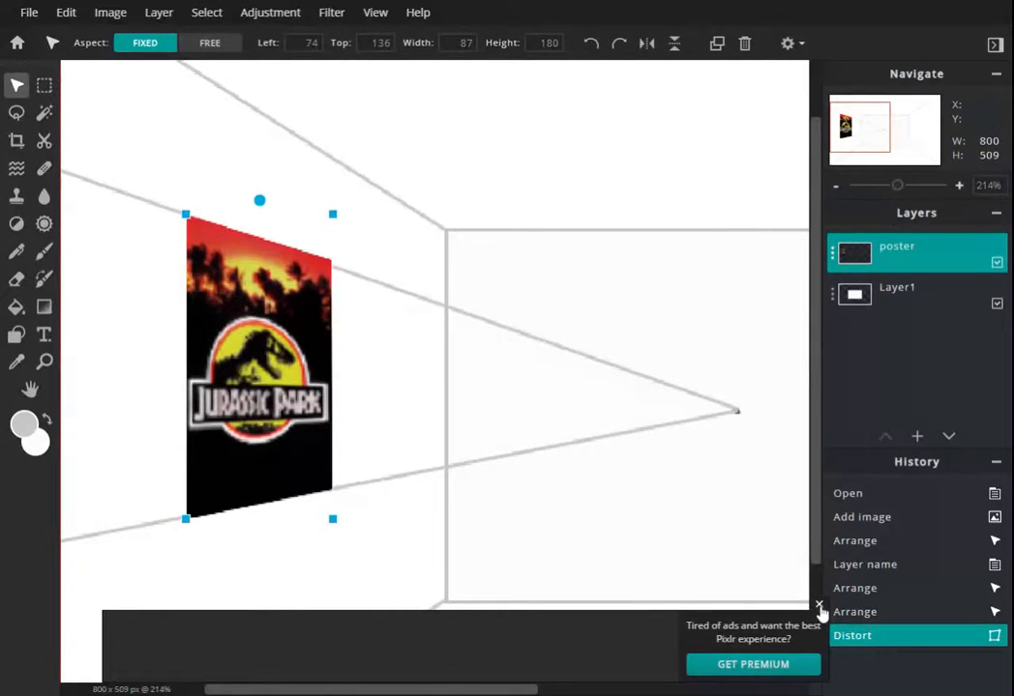
{"action": "left_click", "coordinate": [818, 604]}
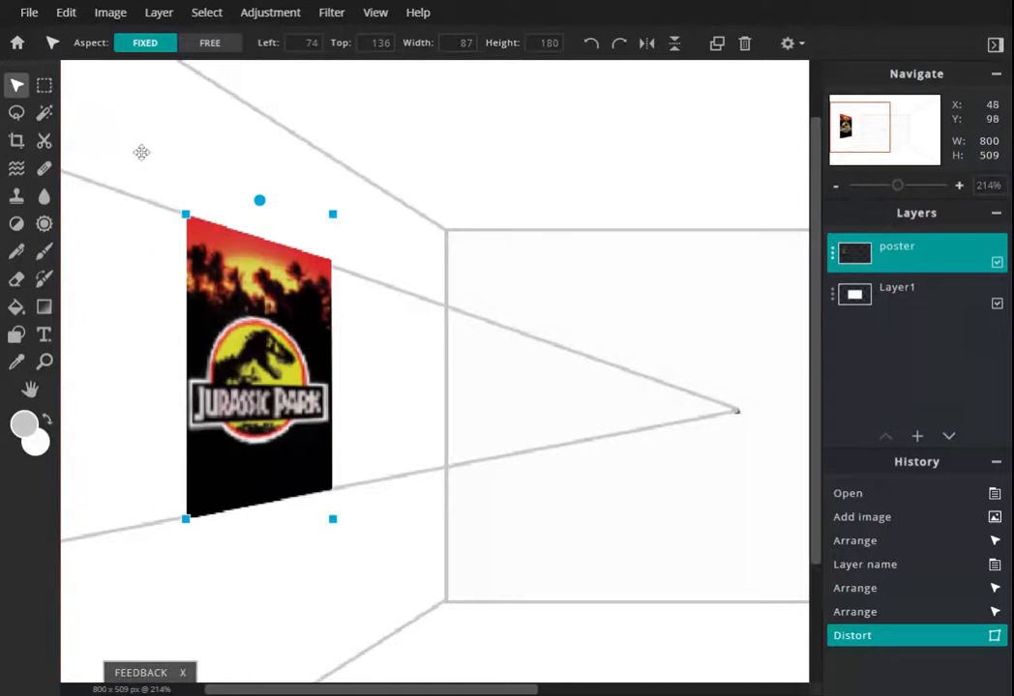
{"action": "left_click_drag", "start_coordinate": [896, 185], "coordinate": [883, 189]}
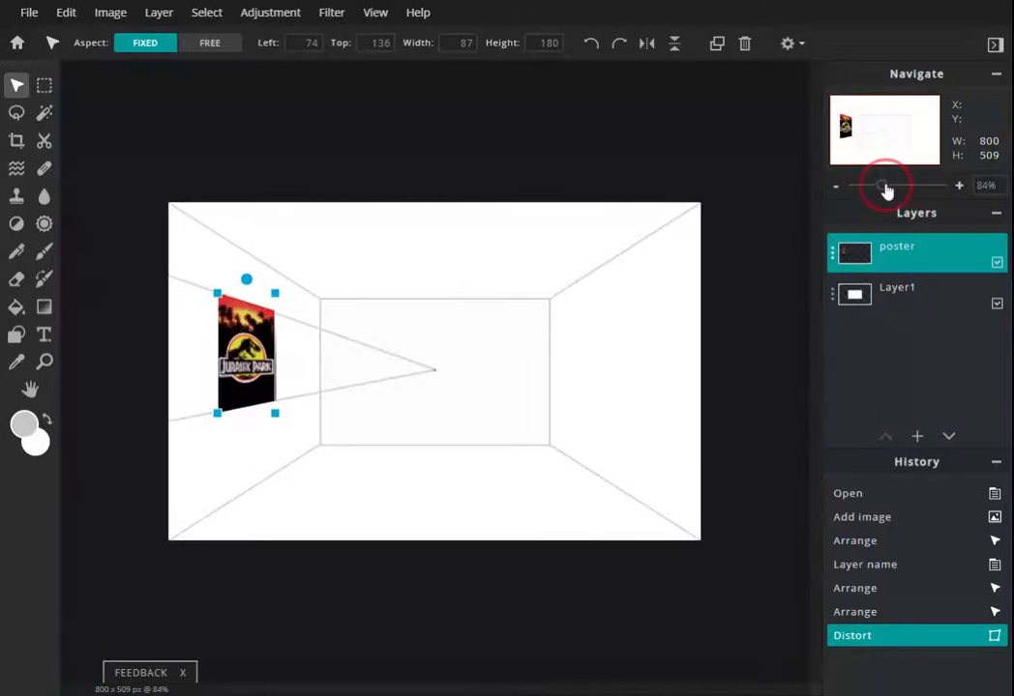
{"action": "left_click", "coordinate": [17, 142]}
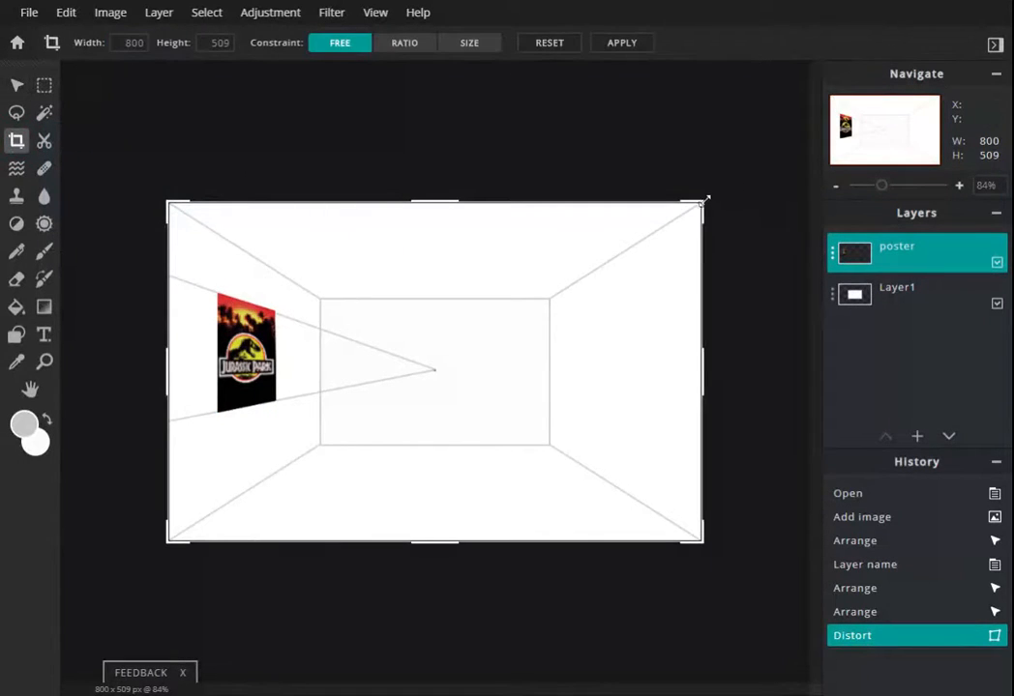
{"action": "left_click_drag", "start_coordinate": [705, 200], "coordinate": [325, 273]}
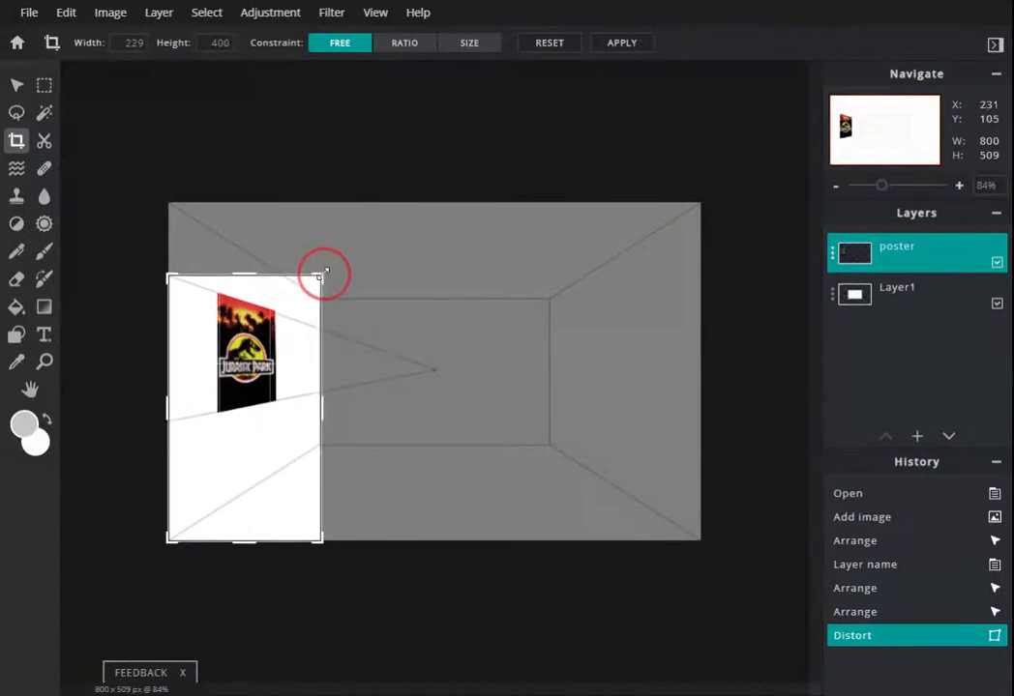
{"action": "left_click_drag", "start_coordinate": [245, 543], "coordinate": [261, 436]}
{"action": "left_click_drag", "start_coordinate": [170, 356], "coordinate": [188, 366]}
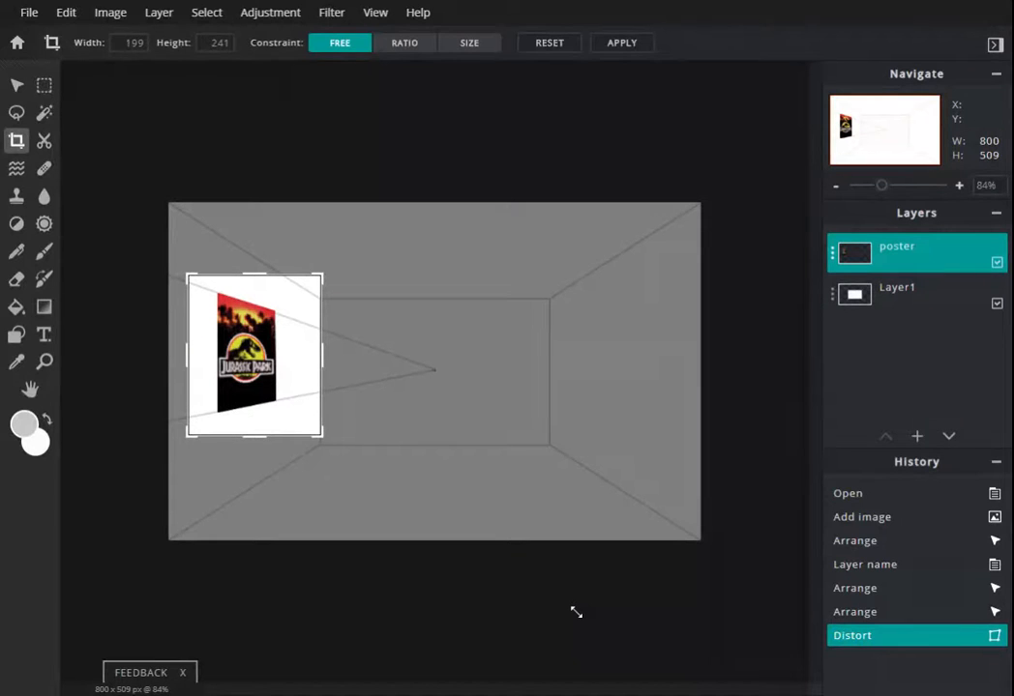
{"action": "key", "text": "Return"}
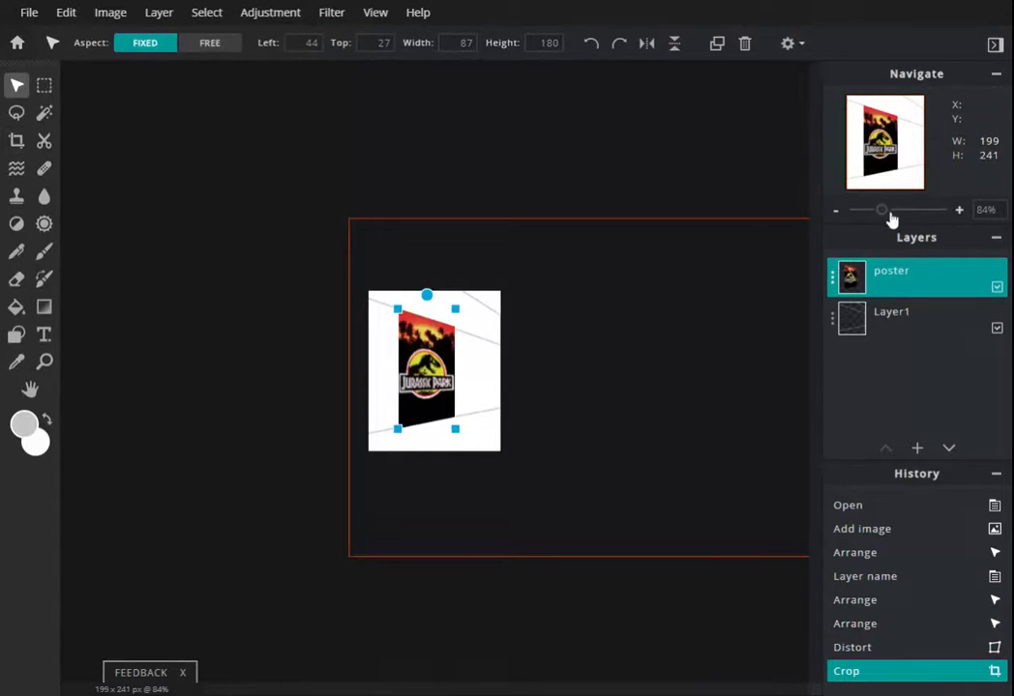
{"action": "left_click_drag", "start_coordinate": [883, 212], "coordinate": [901, 218]}
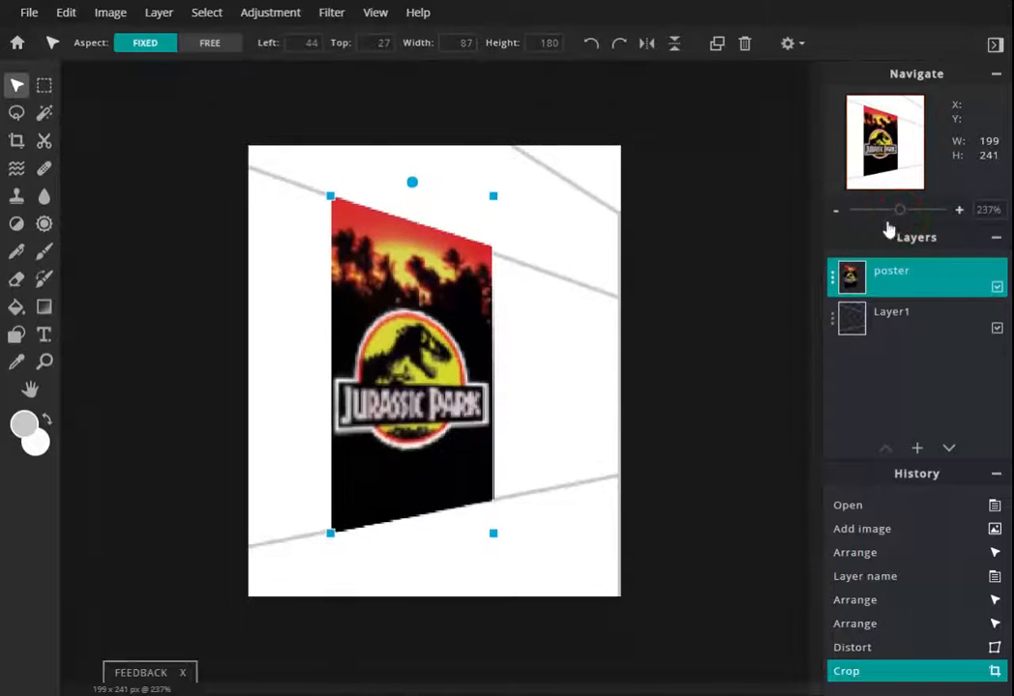
{"action": "left_click", "coordinate": [31, 13]}
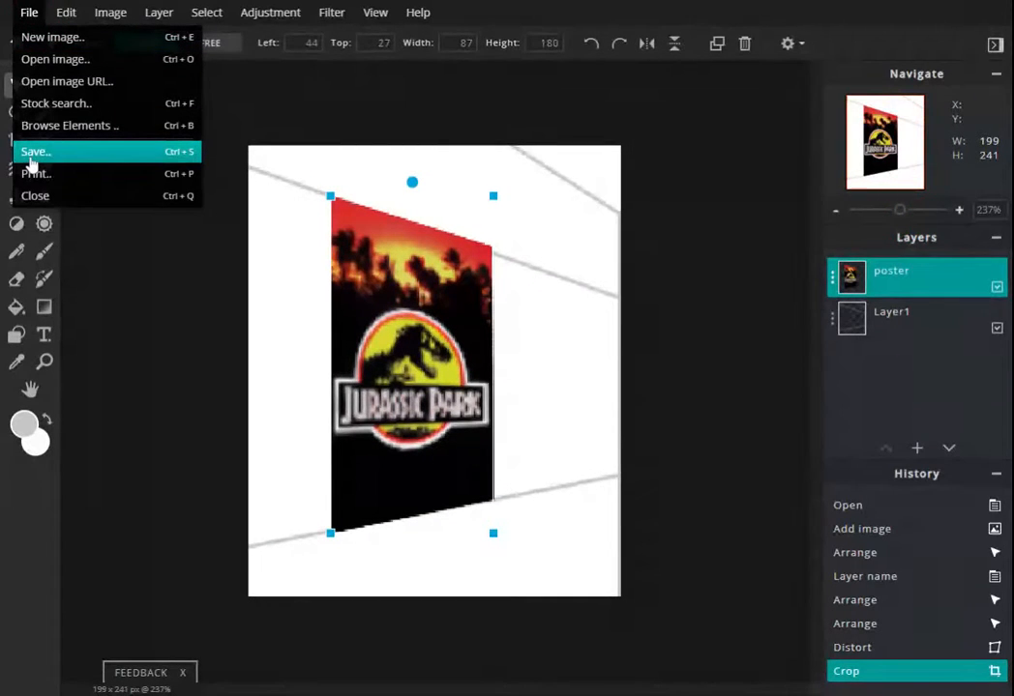
{"action": "left_click", "coordinate": [536, 297]}
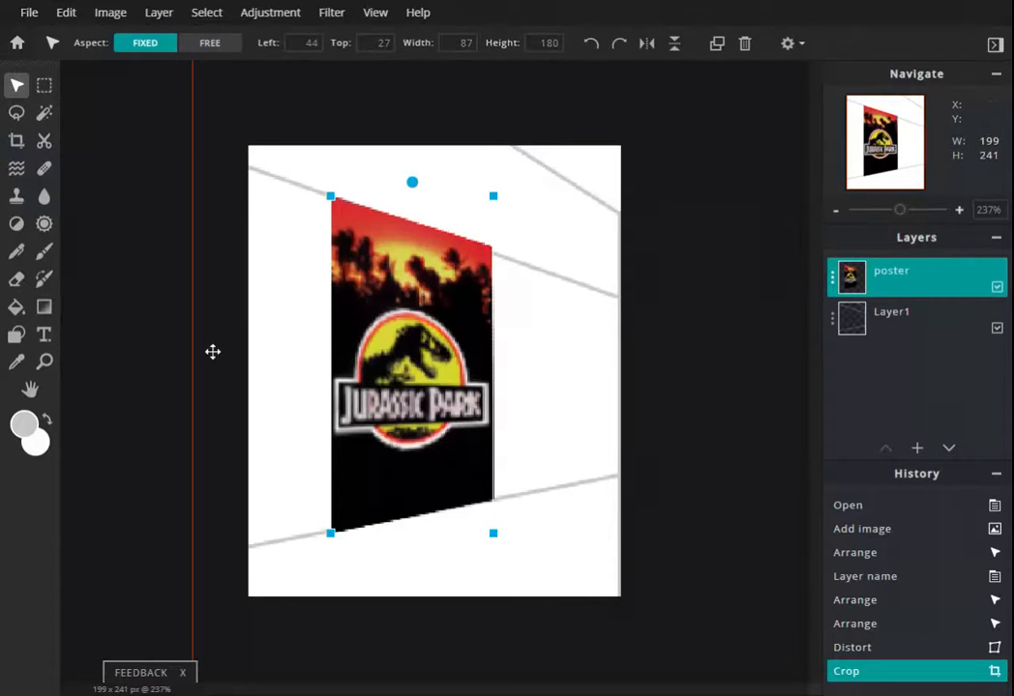